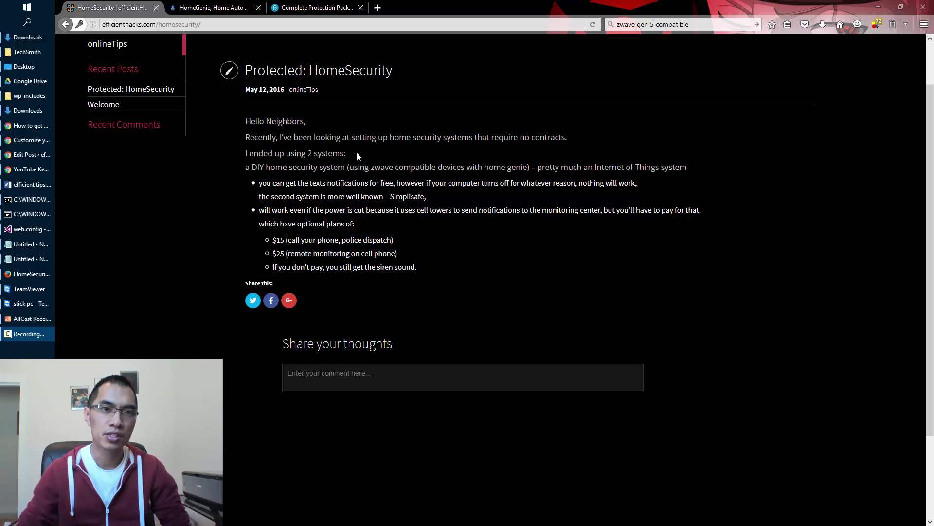
Step: View the HomeGenie download tab, then show SimpliSafe's Complete Protection Pack with $14.99 and $24.99 plans
left_click(216, 11)
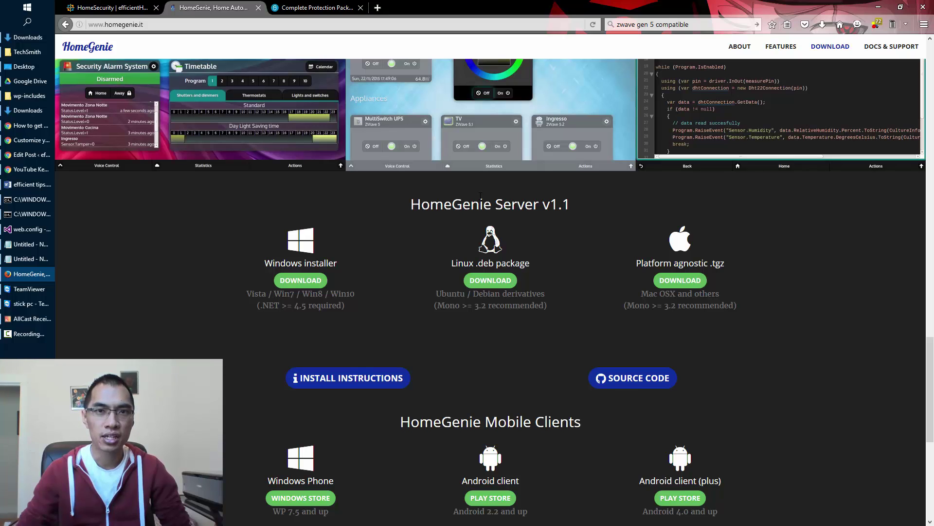
key("ctrl+Tab")
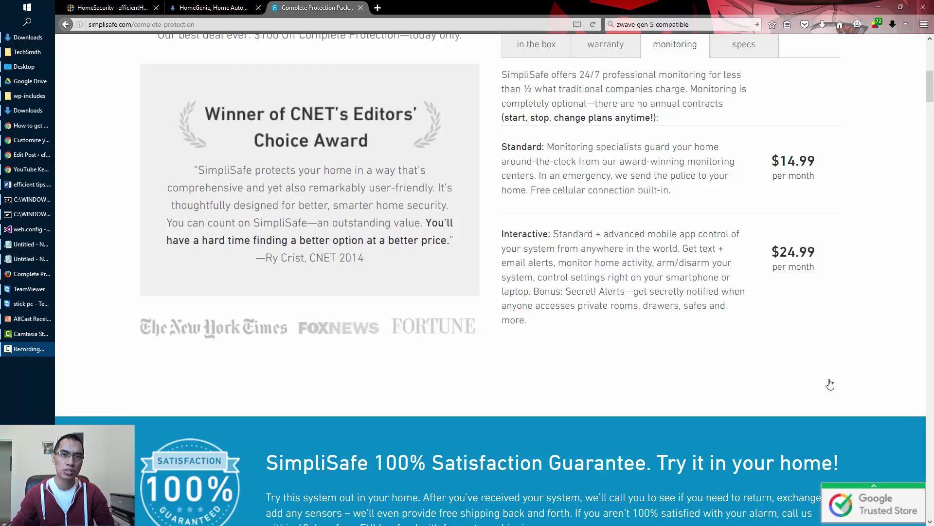
Step: Switch to the TeamViewer 'stick pc' session showing the HomeGenie Demo dashboard with the alarm Disarmed
left_click(26, 303)
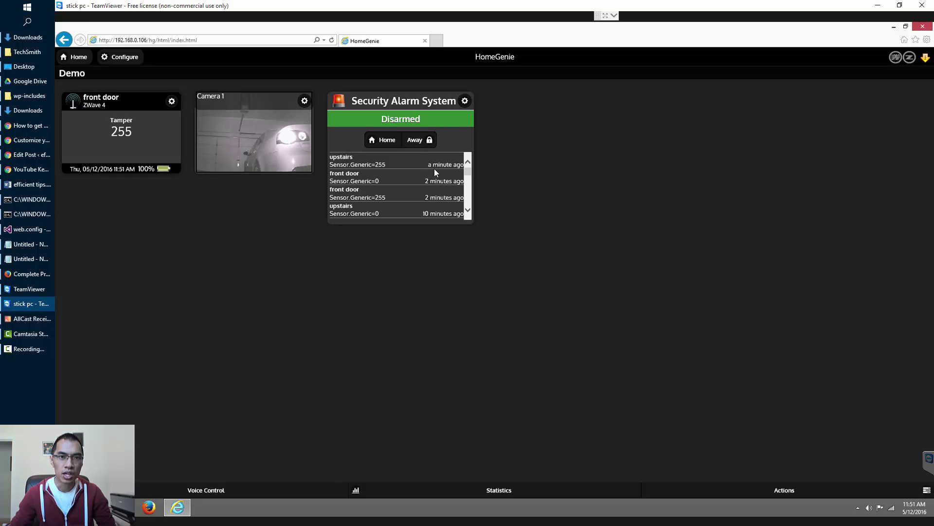
Step: Arm the Security Alarm System in Away mode, then return to the efficientHacks.com HomeSecurity post
left_click(419, 142)
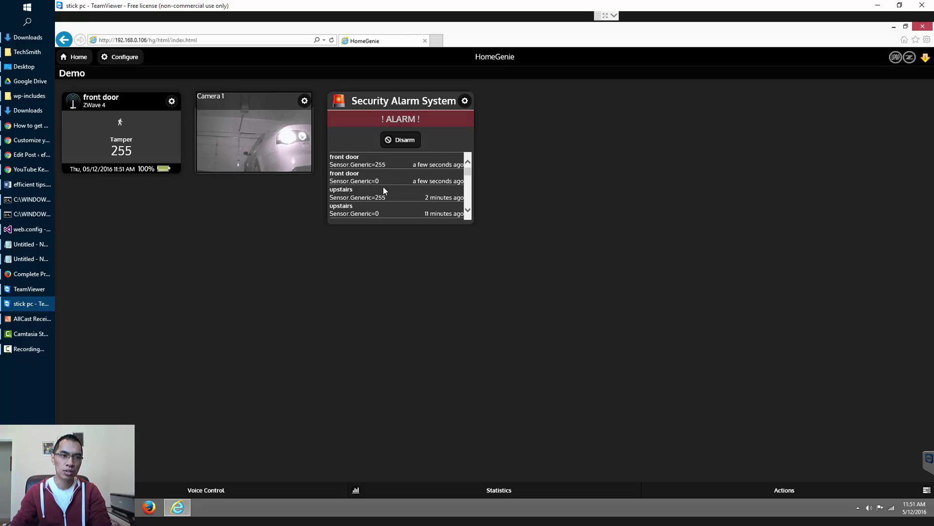
left_click(28, 323)
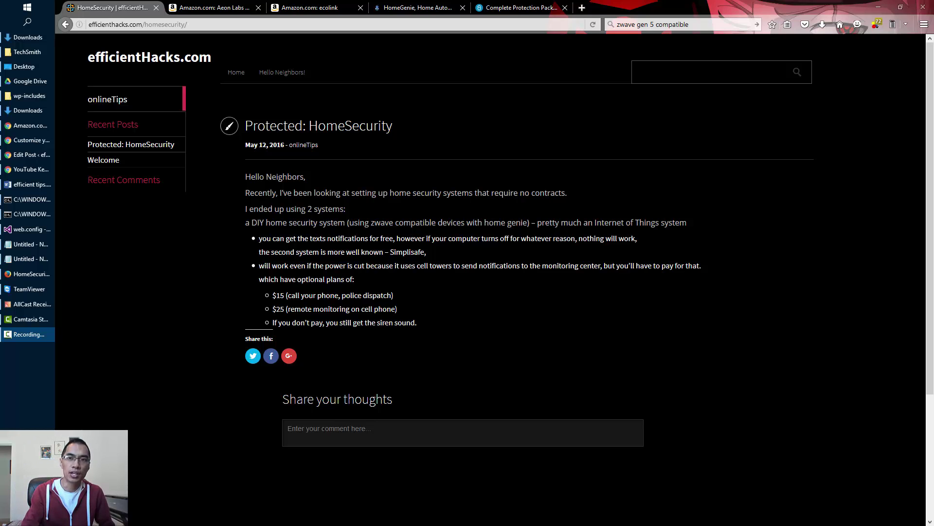
Step: Show the Amazon listing for the Aeon Labs Z-Wave Z-Stick Series 2 USB Dongle at $34.95
left_click(226, 13)
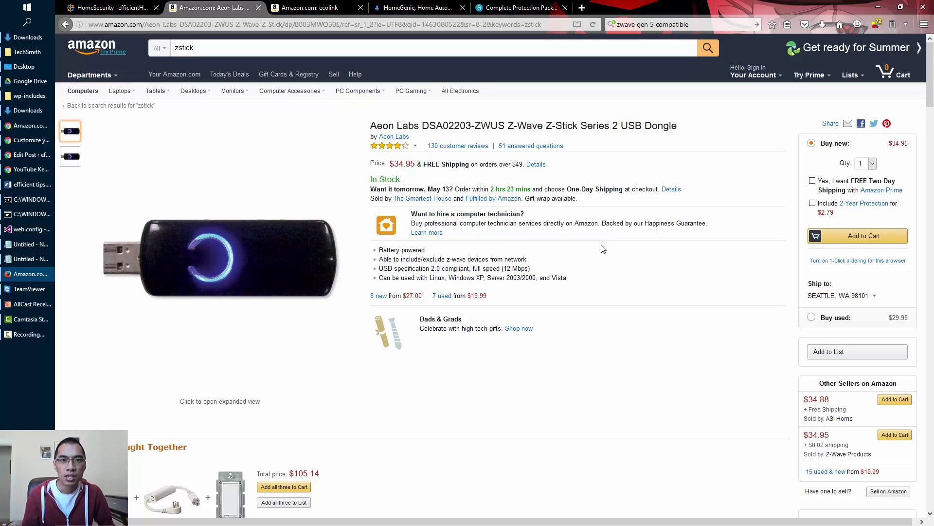
Step: Switch to the Amazon search results for ecolink sensors
left_click(323, 10)
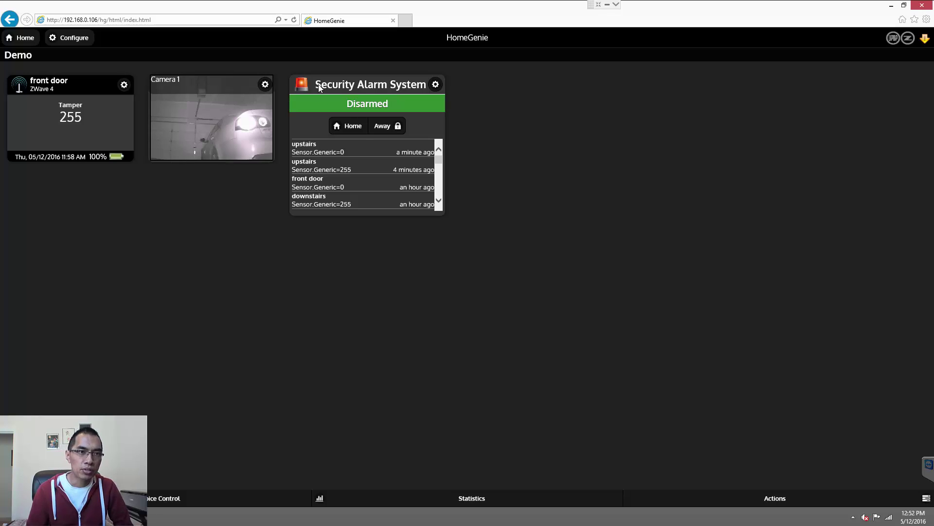
Step: Use Add Node in Settings' ZWave Interface Options to include the new device as node 13
left_click(78, 44)
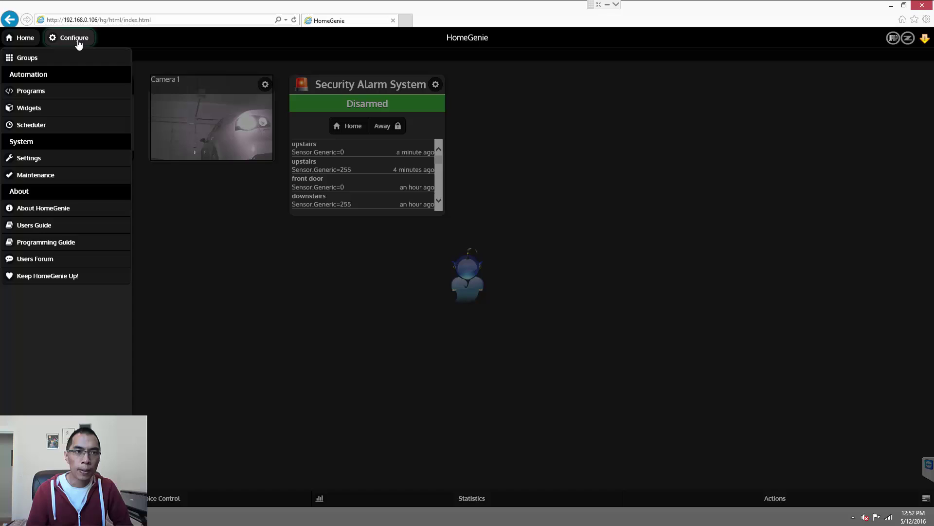
left_click(29, 168)
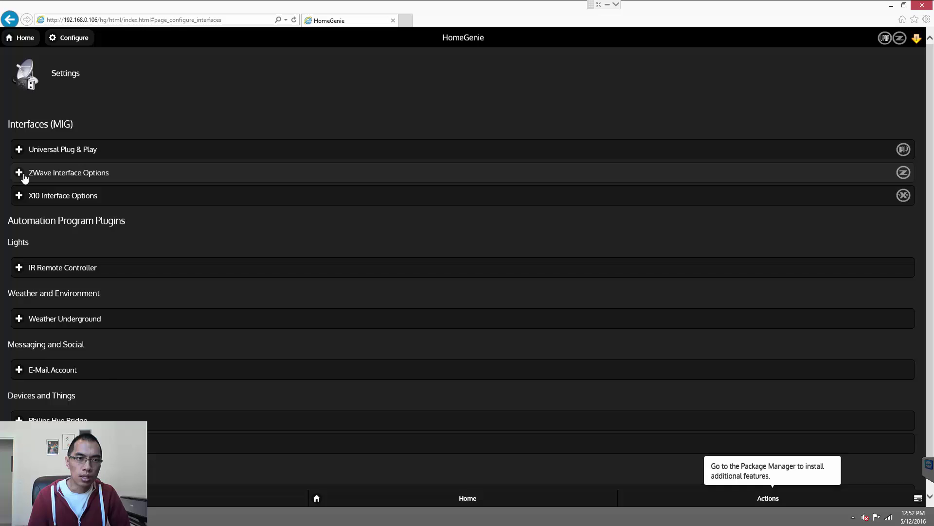
left_click(25, 176)
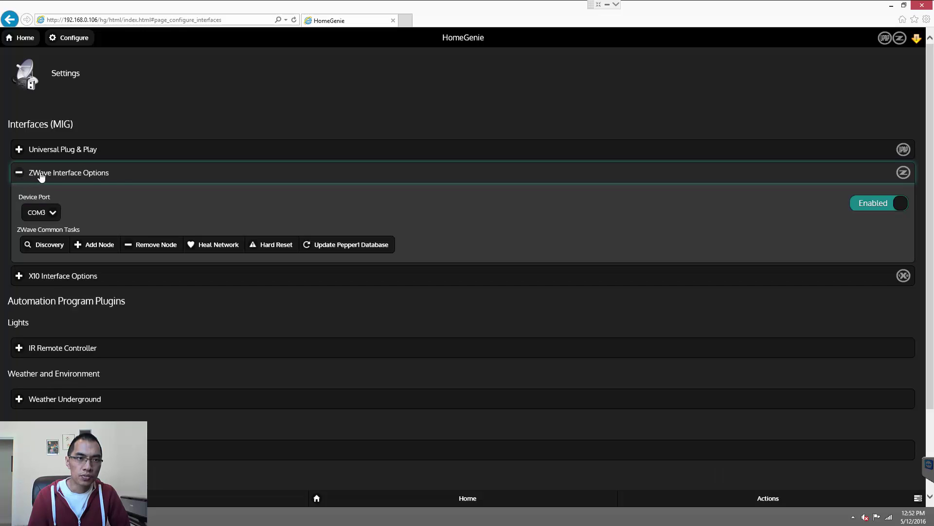
left_click(95, 254)
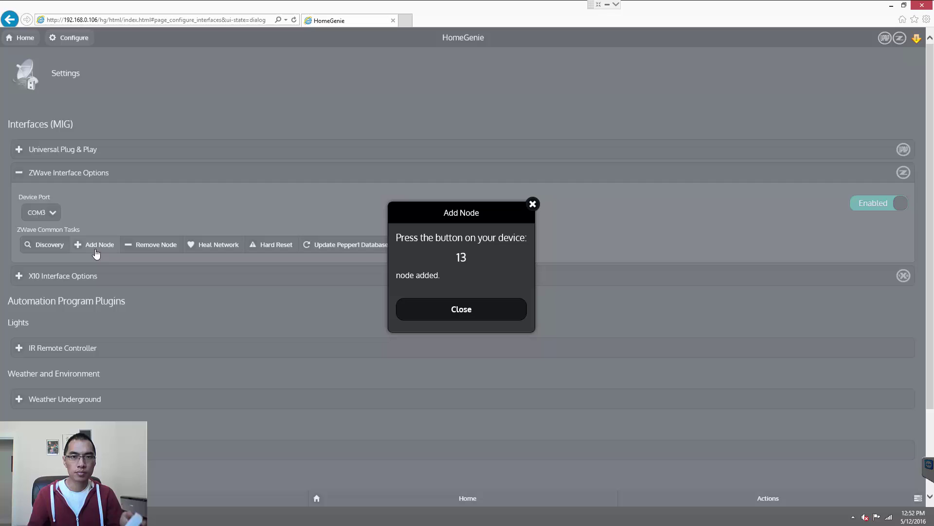
left_click(472, 311)
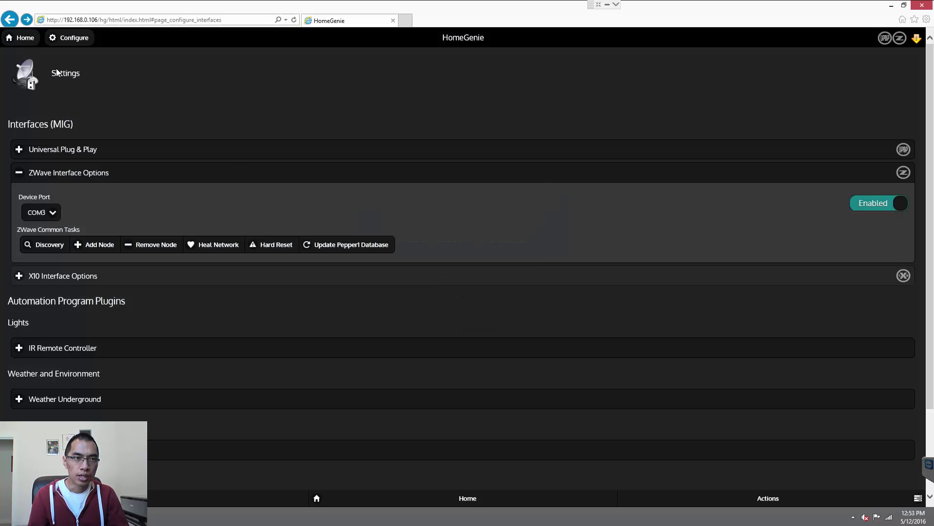
Step: Open Configure Group for the Demo group, listing front door, IpCamera 1 and Security Alarm System
left_click(25, 41)
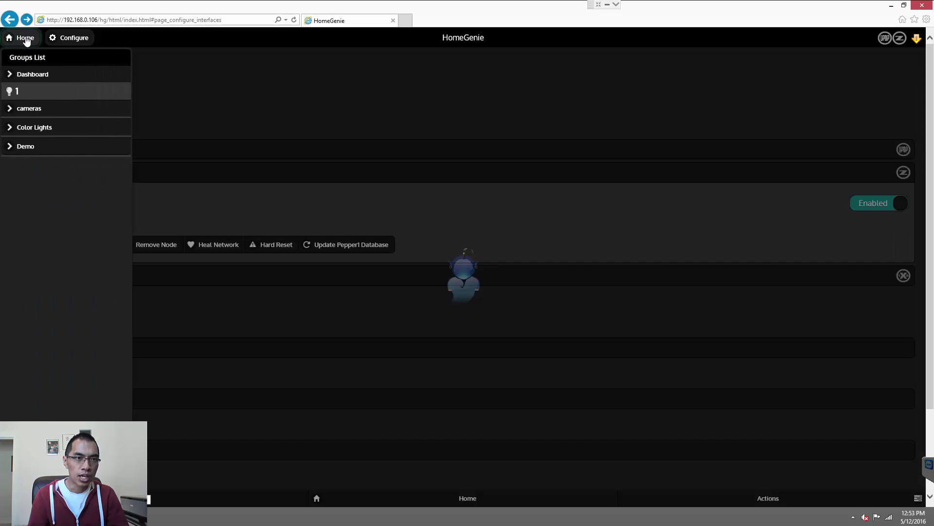
left_click(28, 147)
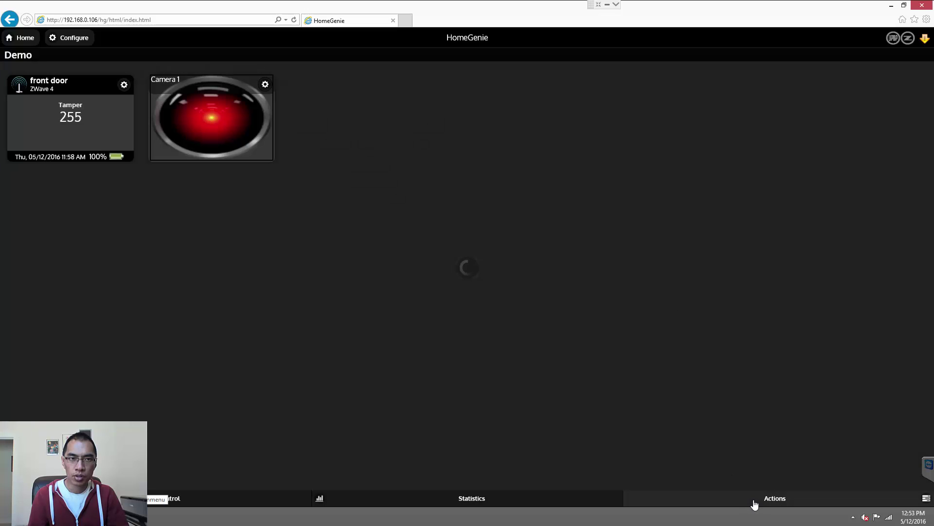
left_click(754, 501)
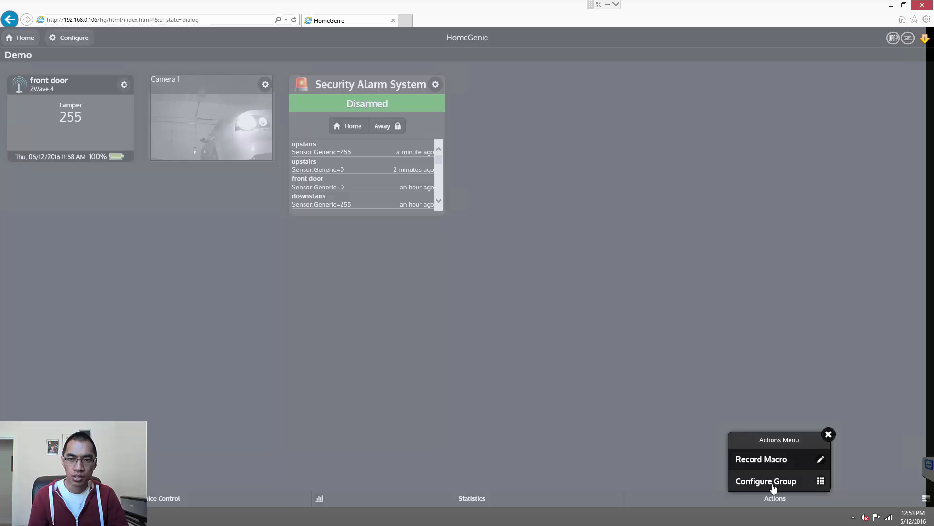
left_click(773, 487)
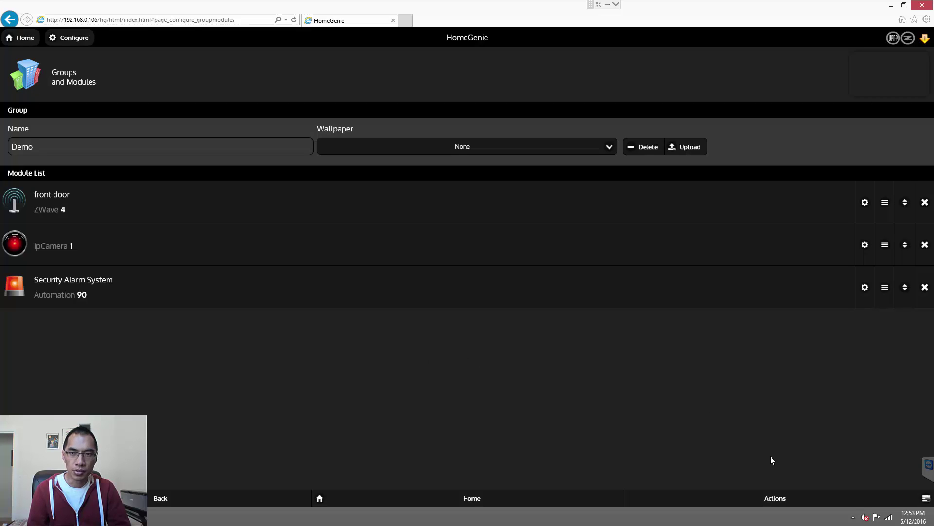
Step: Select Binary Sensor (13) in the Demo group's Add New Module dialog
left_click(774, 497)
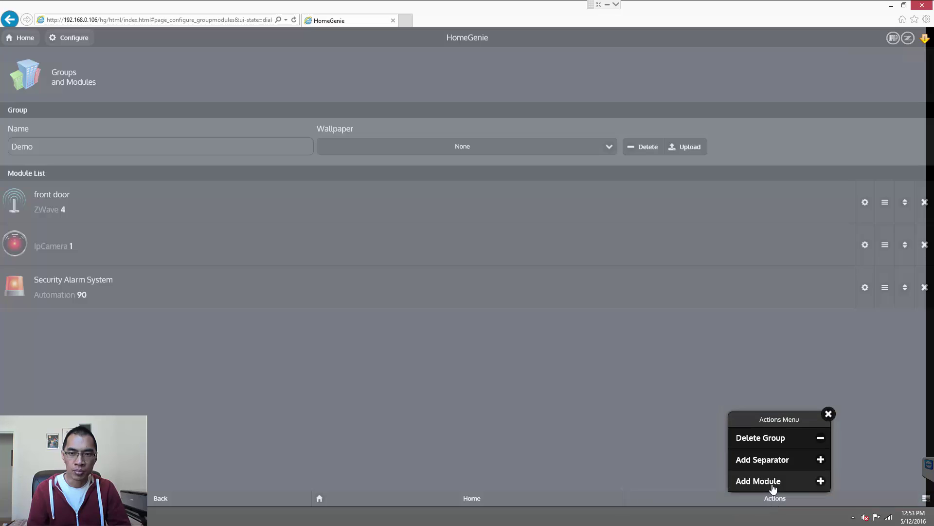
left_click(774, 488)
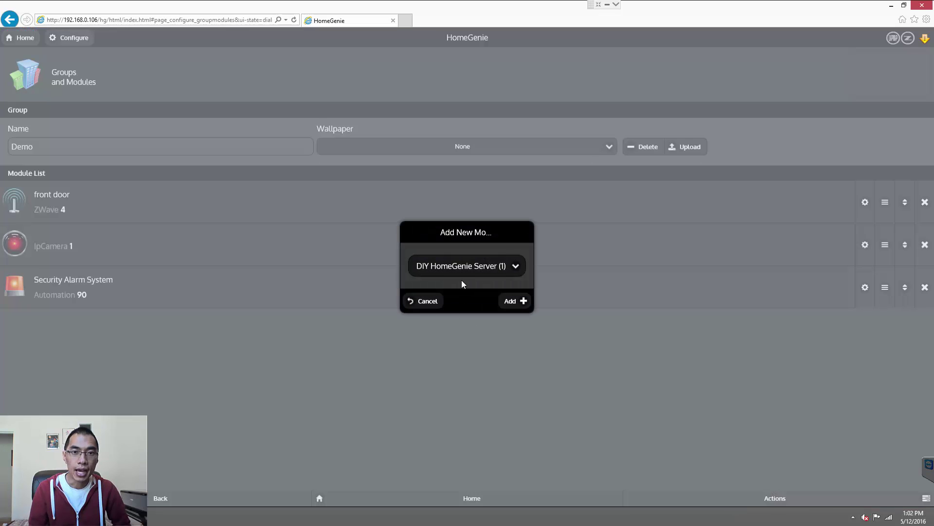
left_click(507, 267)
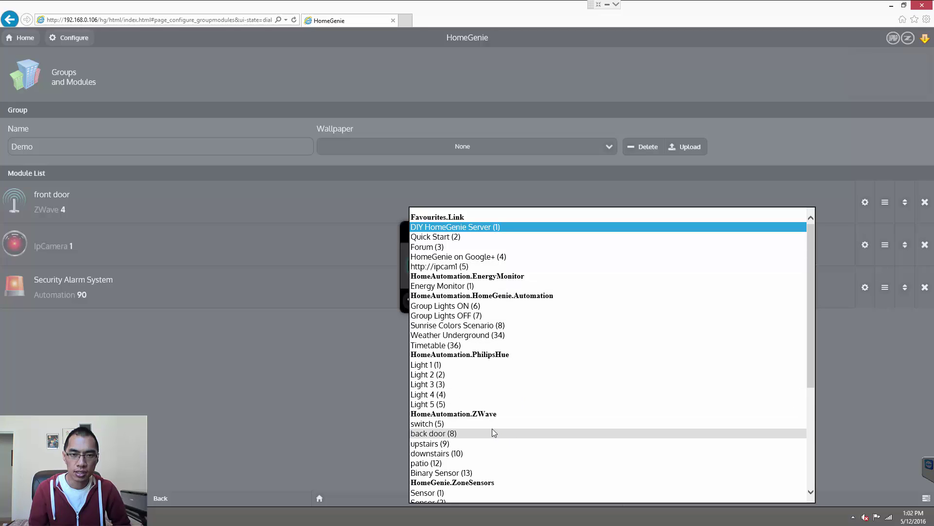
scroll(494, 430, "down", 1)
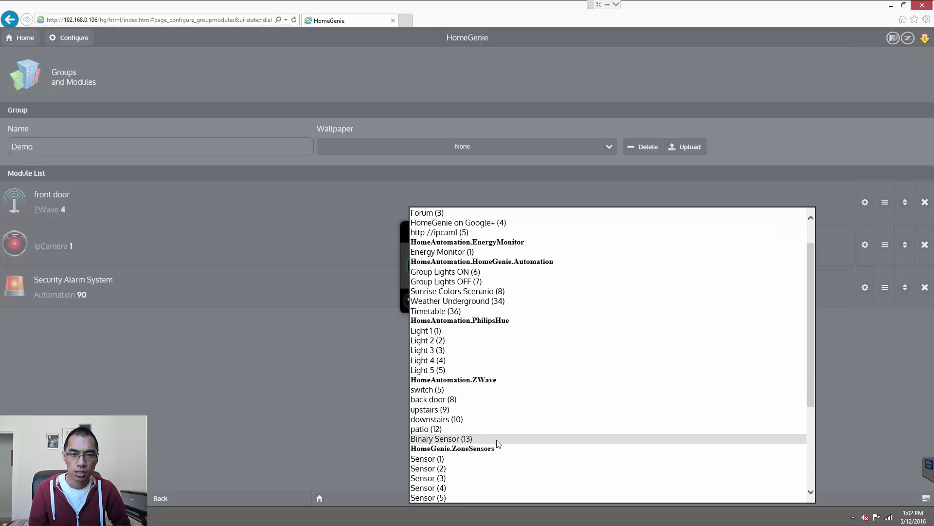
left_click(498, 441)
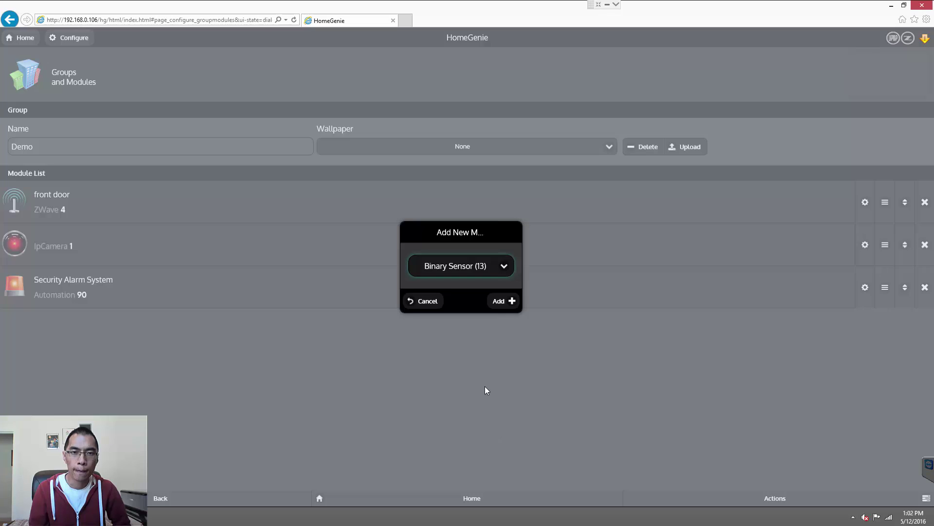
left_click(501, 302)
Step: Add the ZWave 13 Binary Sensor to the Demo group and save it named 'garage'
left_click(502, 302)
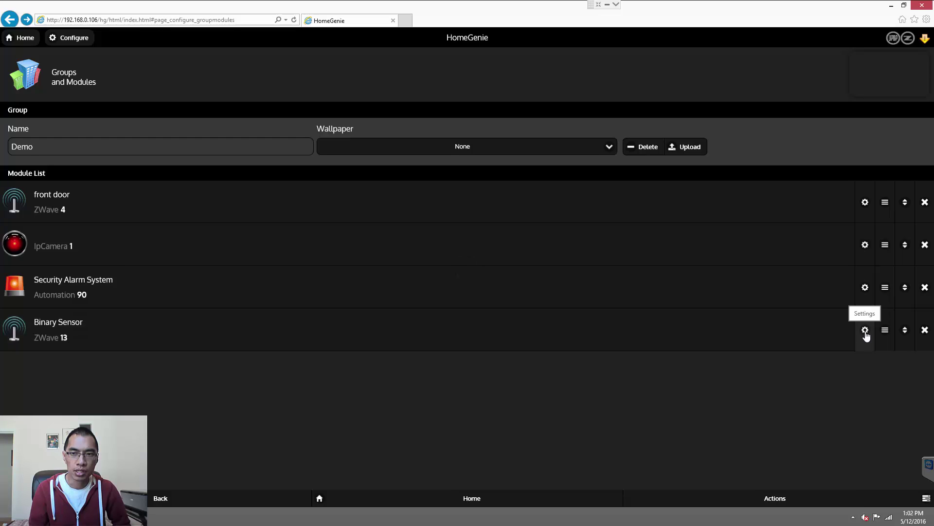
left_click(866, 331)
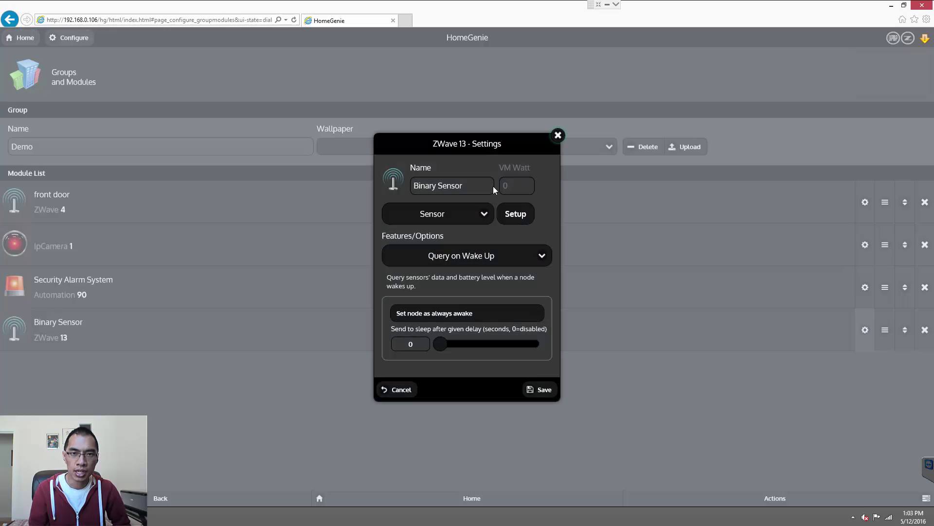
triple_click(445, 187)
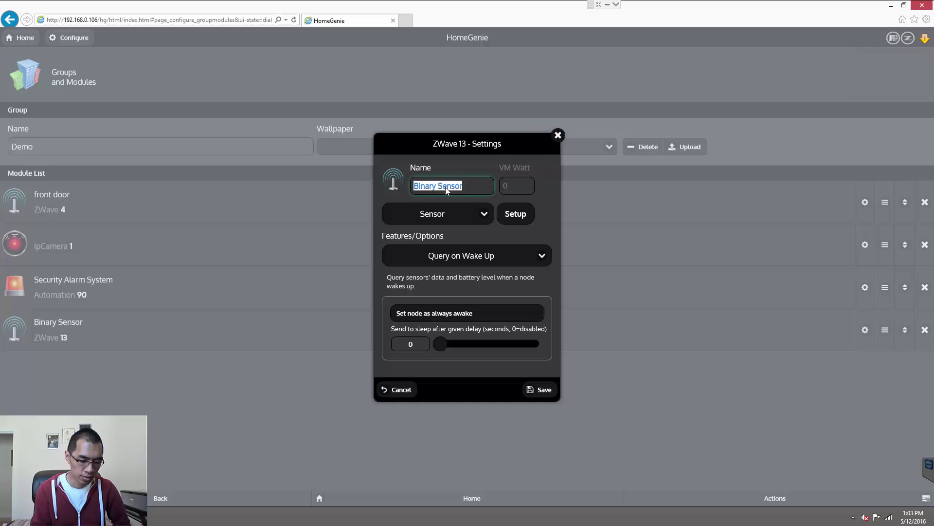
type("garage")
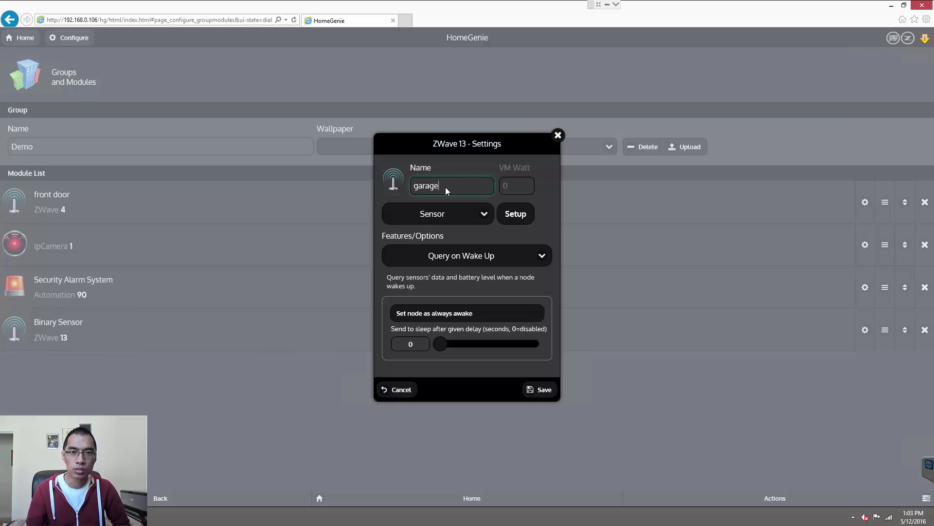
left_click(551, 392)
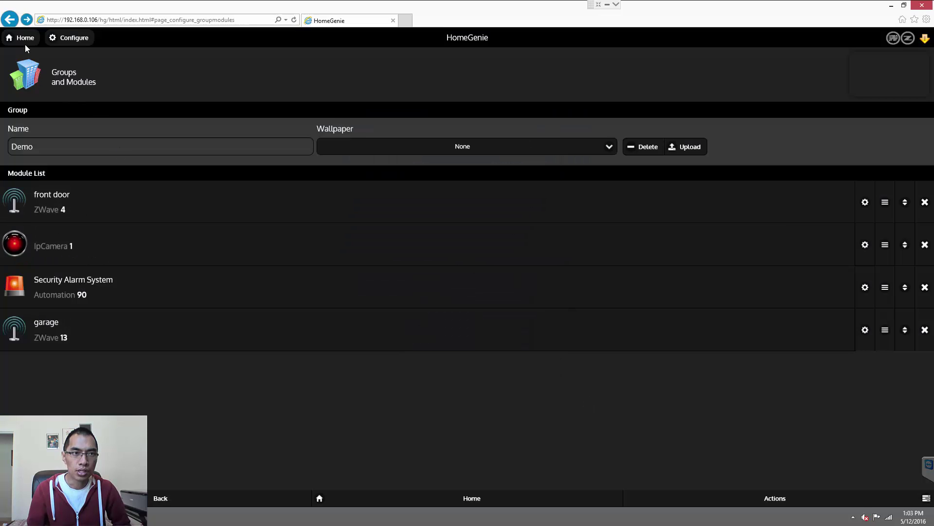
Step: Go back to the Demo dashboard, now showing the garage sensor card beside the alarm
left_click(24, 42)
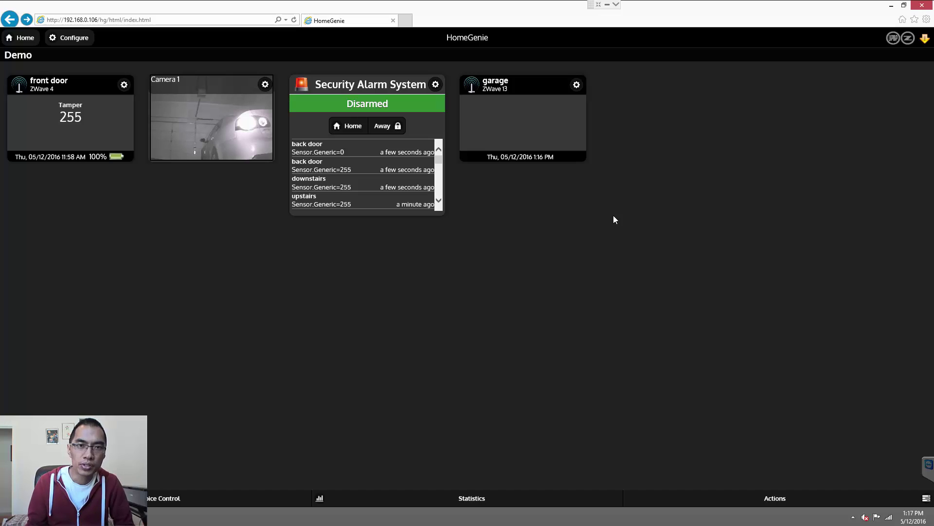
Step: Enable the Security Alarm System feature on the garage sensor, with security sensor and armed-Home triggering, and save
left_click(577, 86)
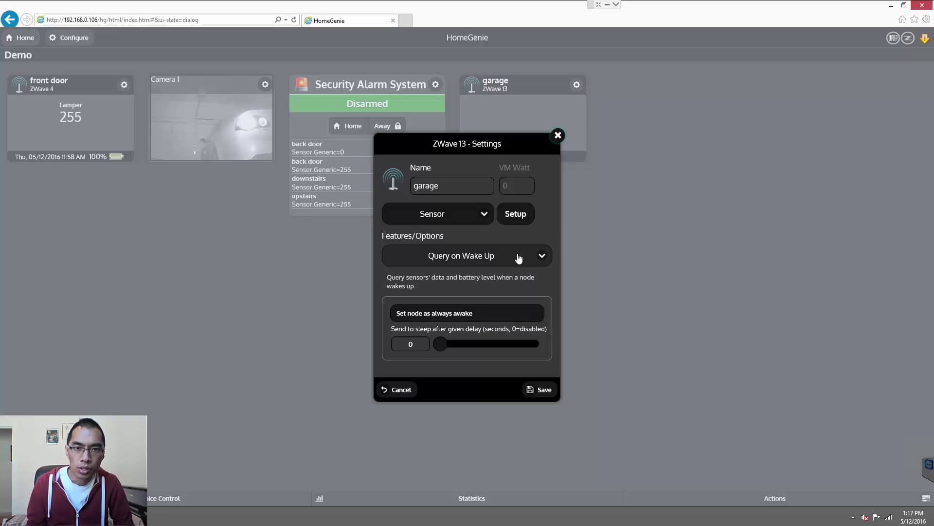
left_click(538, 262)
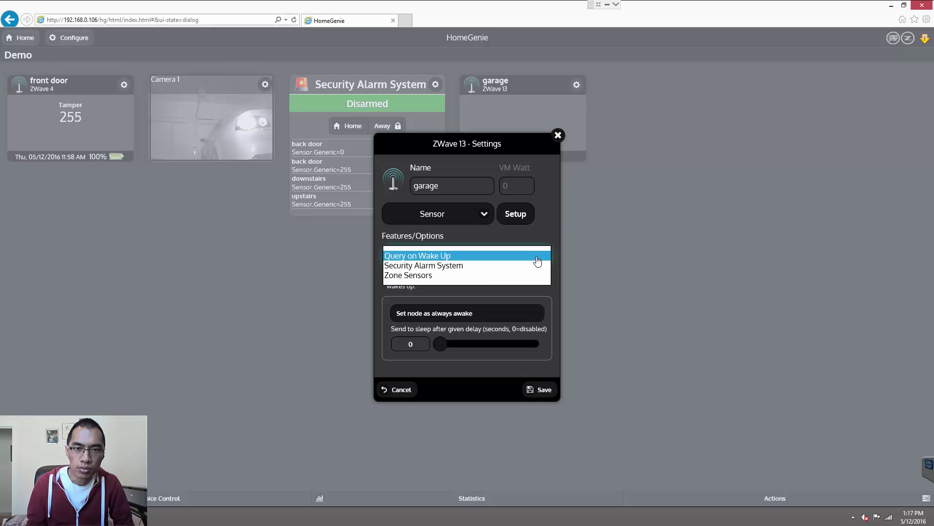
left_click(450, 266)
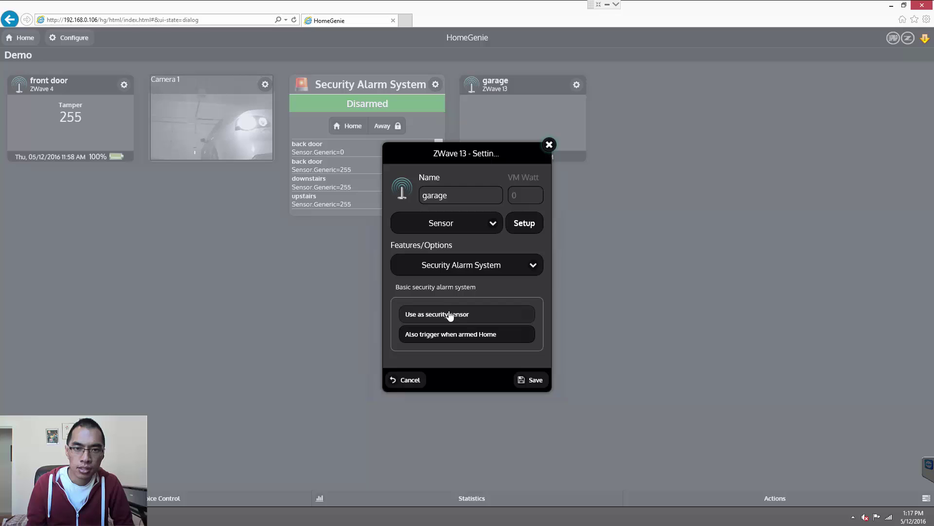
left_click(466, 312)
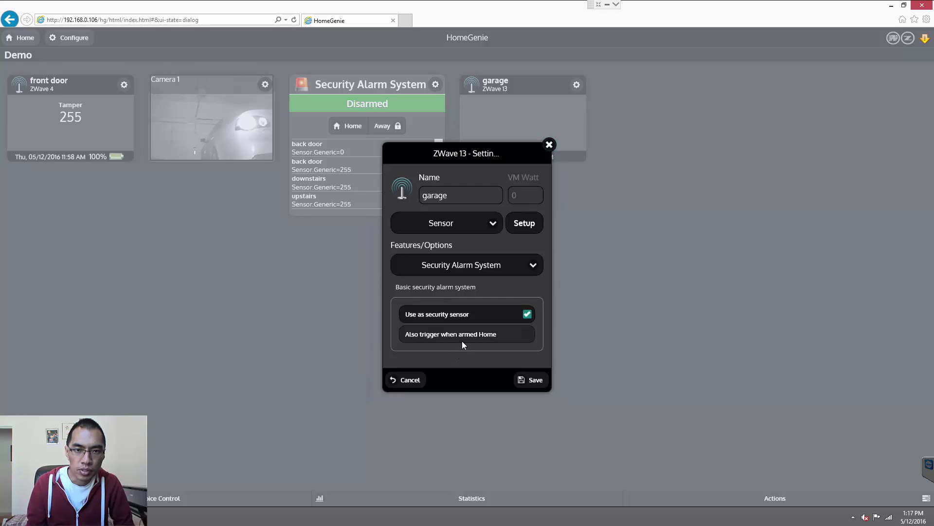
left_click(463, 340)
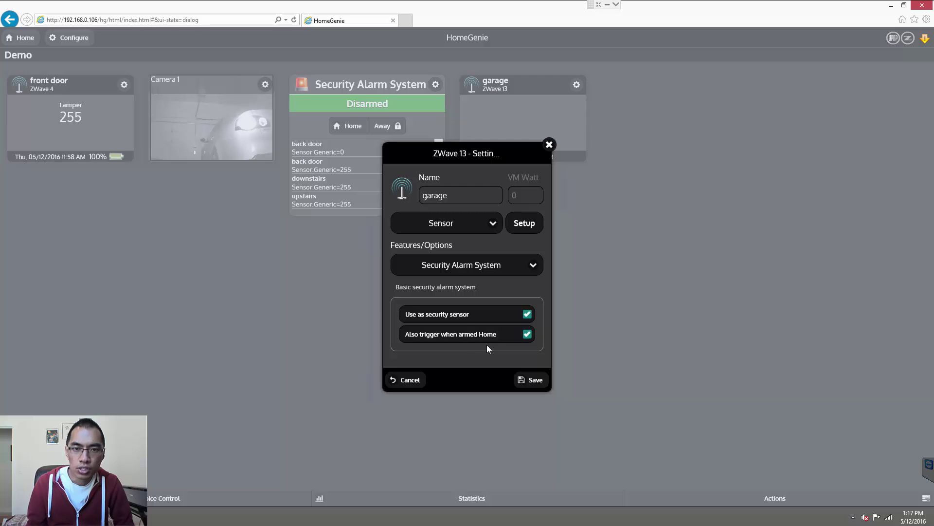
left_click(530, 380)
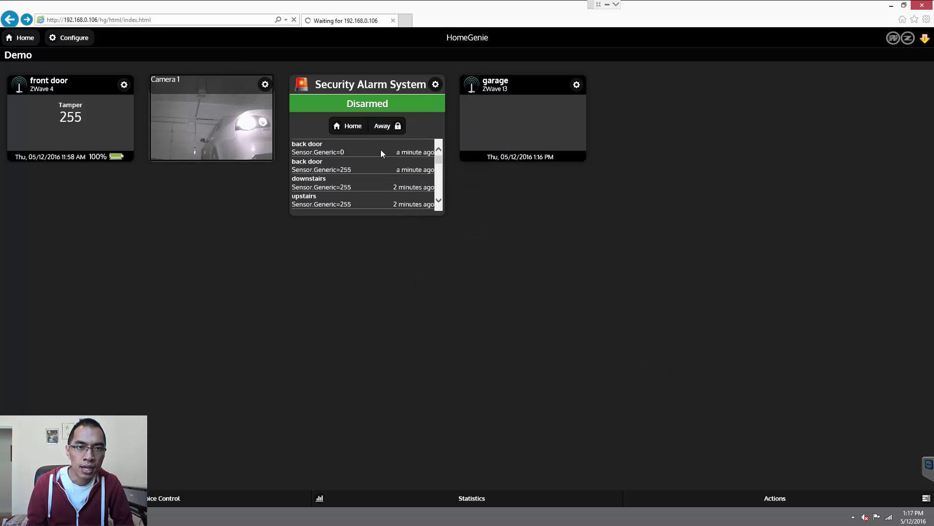
left_click(437, 85)
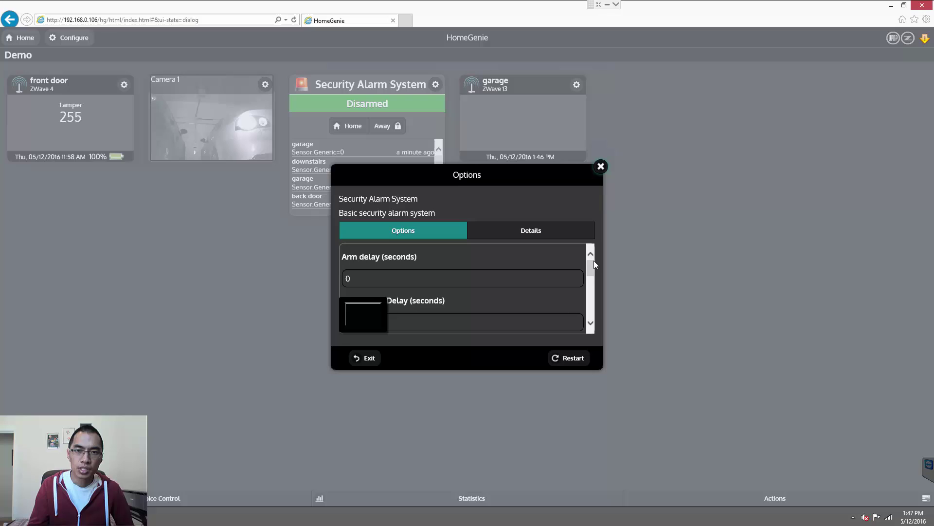
left_click_drag(593, 267, 591, 285)
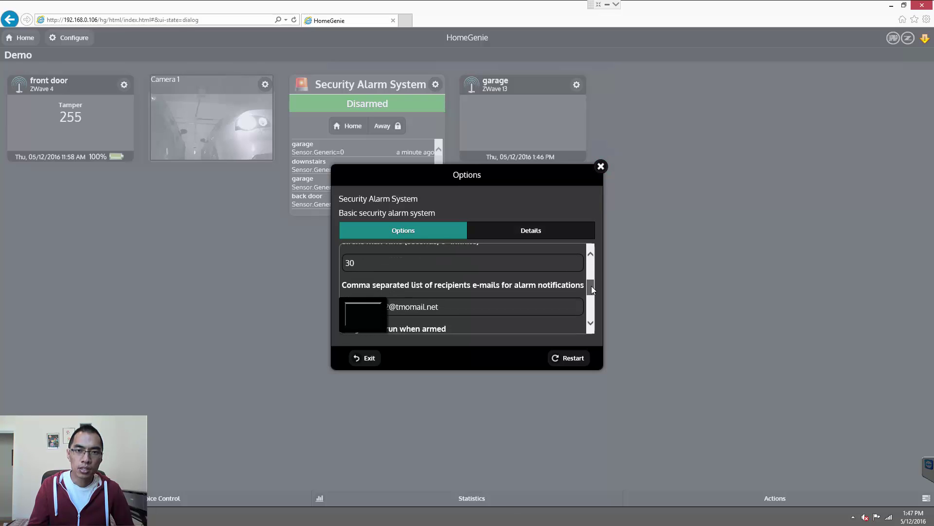
left_click(490, 307)
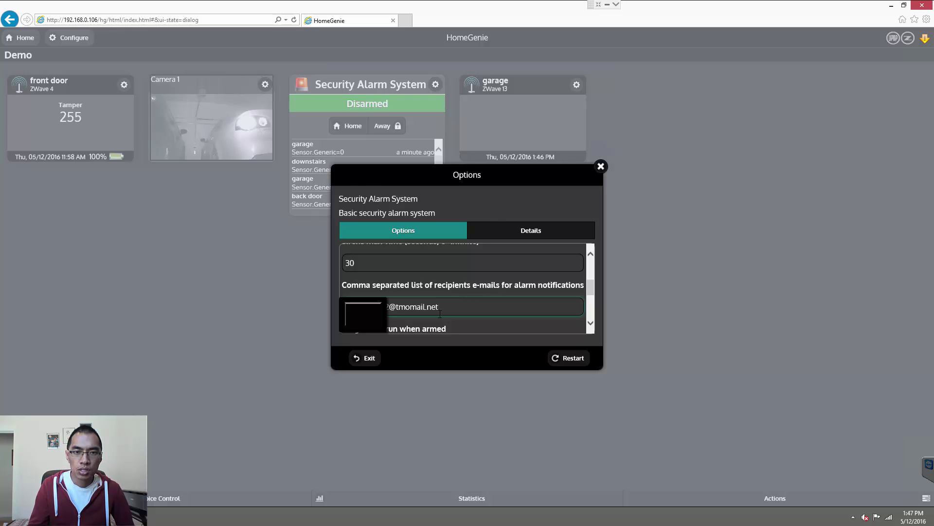
left_click(366, 358)
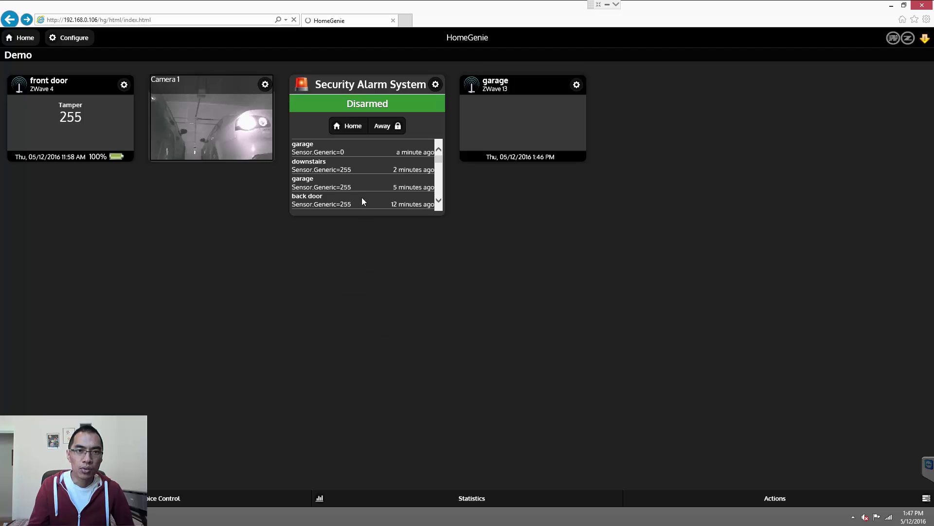
Step: Arm the Security Alarm System in Away mode from its dashboard card
left_click(378, 126)
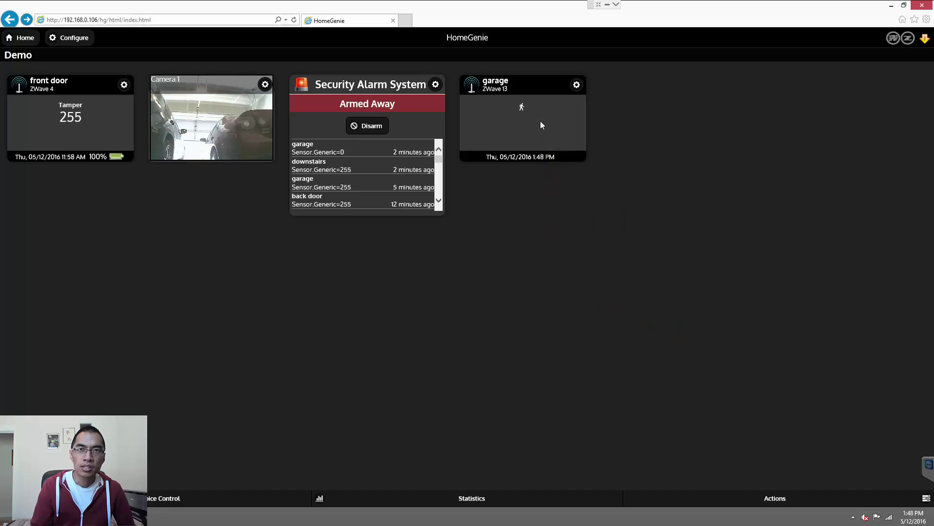
mouse_move(933, 2)
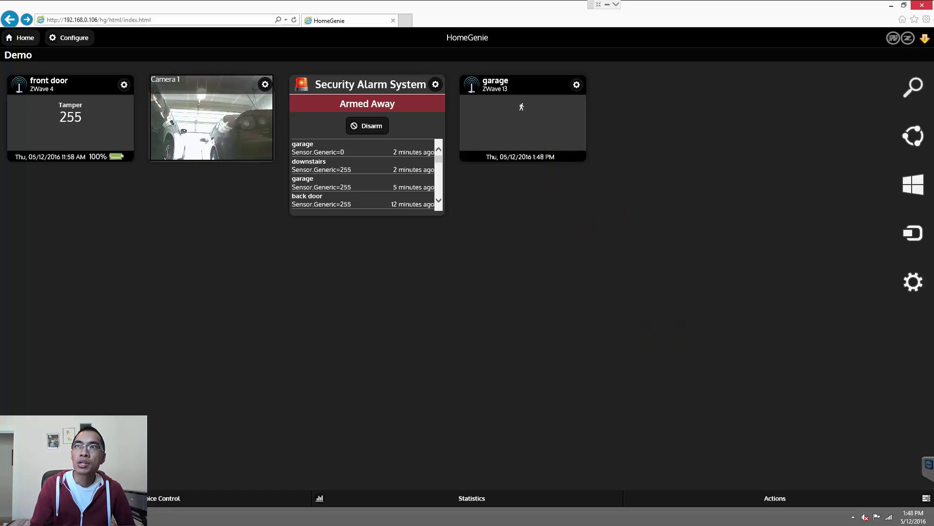